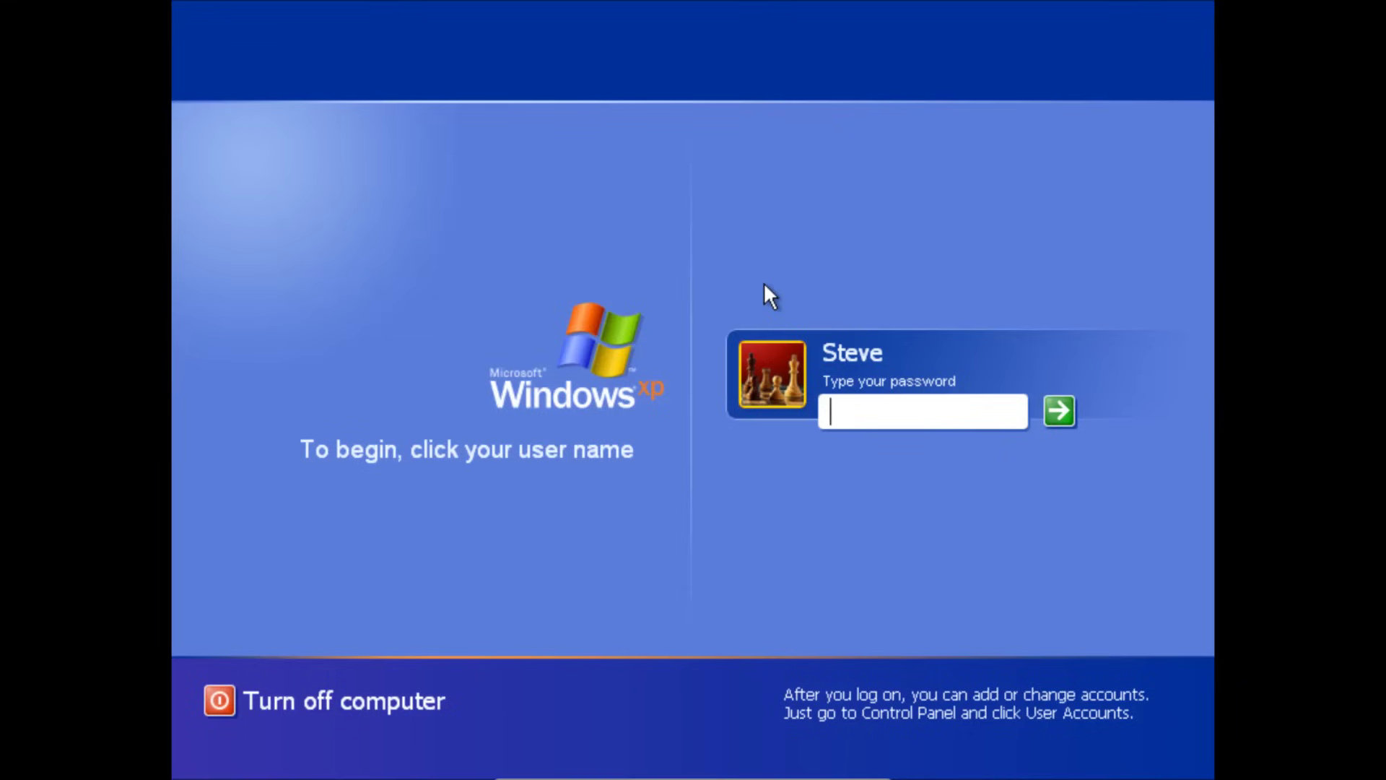
key(Return)
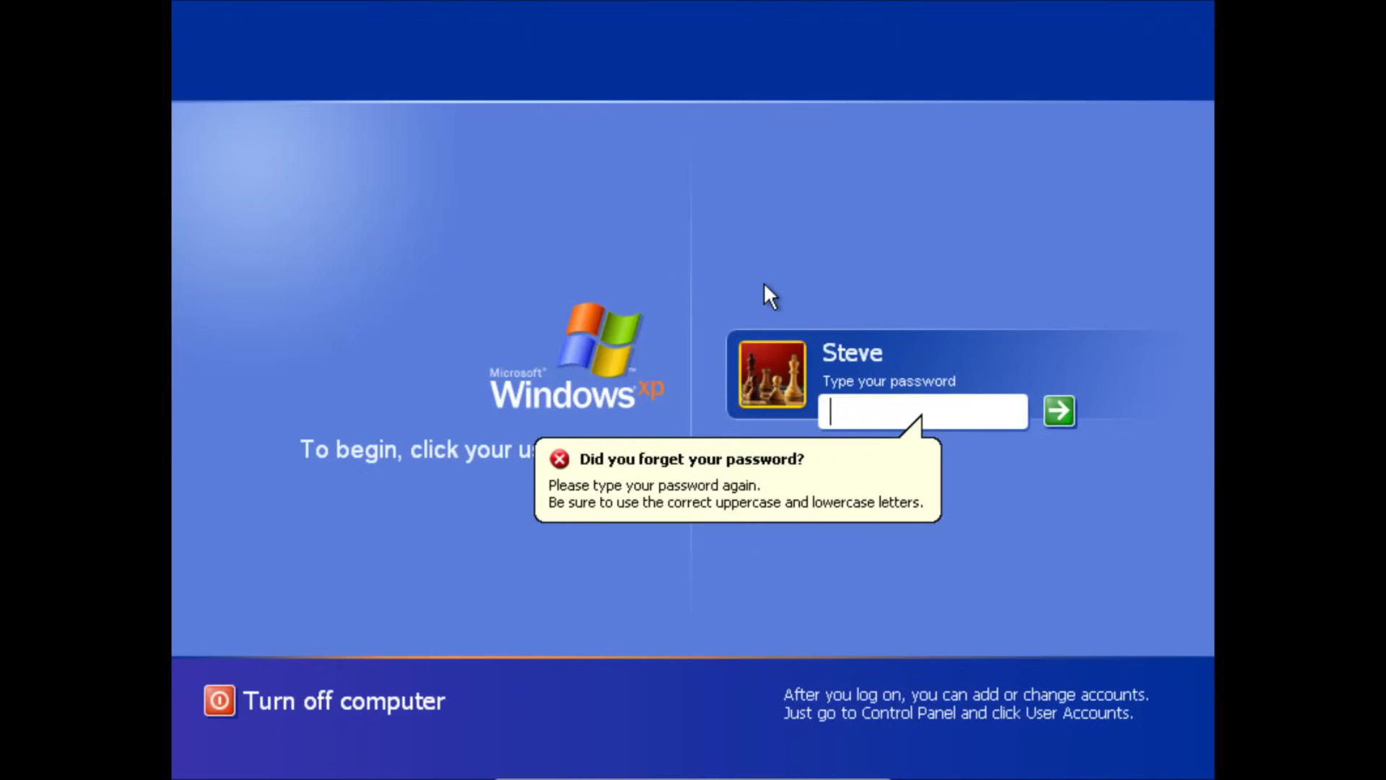
text(****)
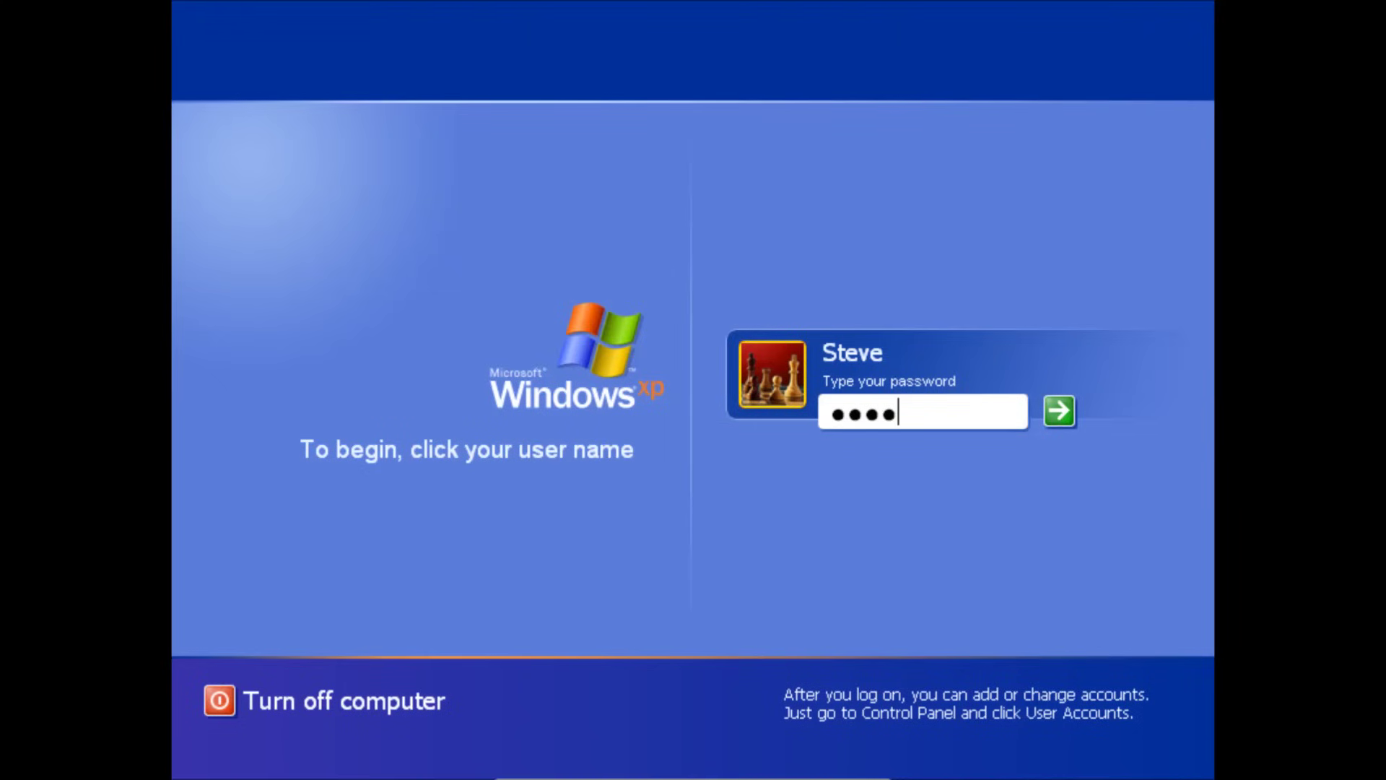
key(Return)
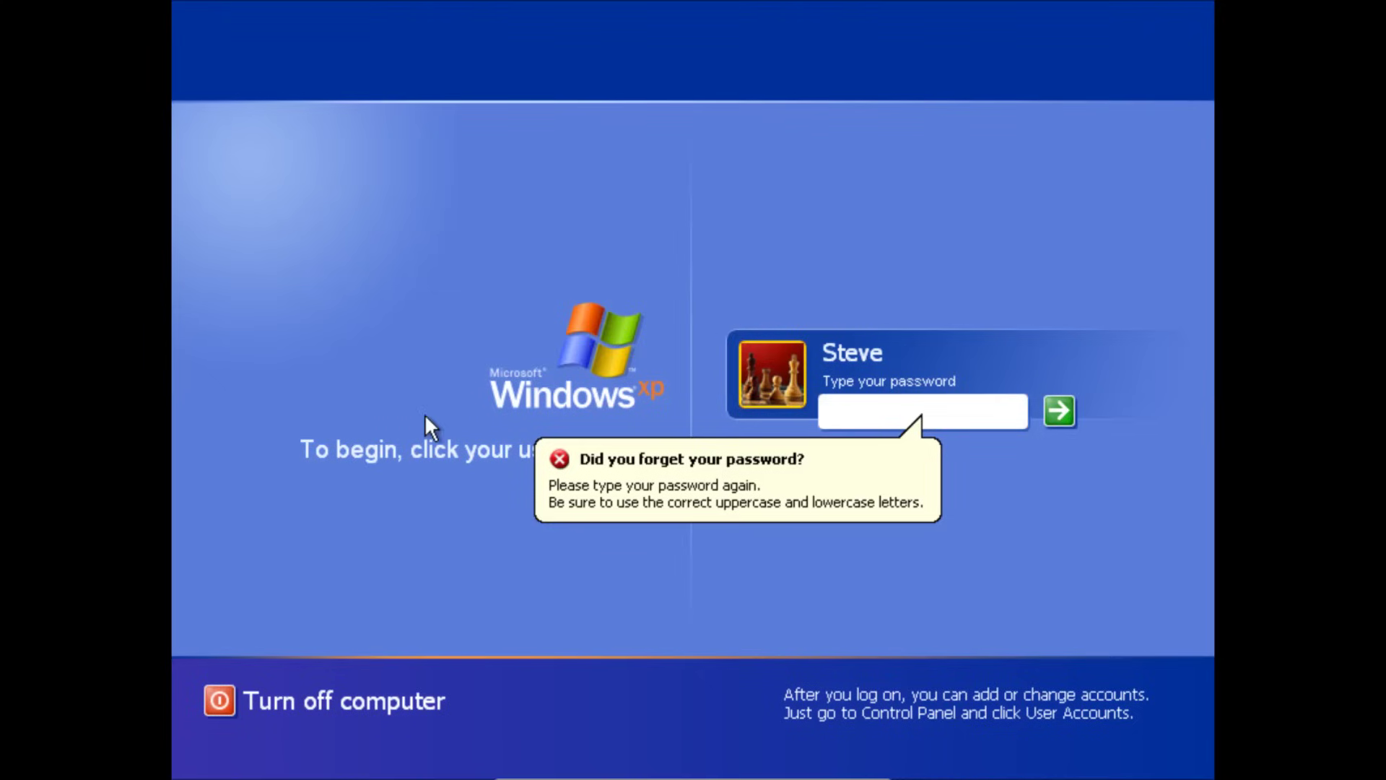
click(221, 704)
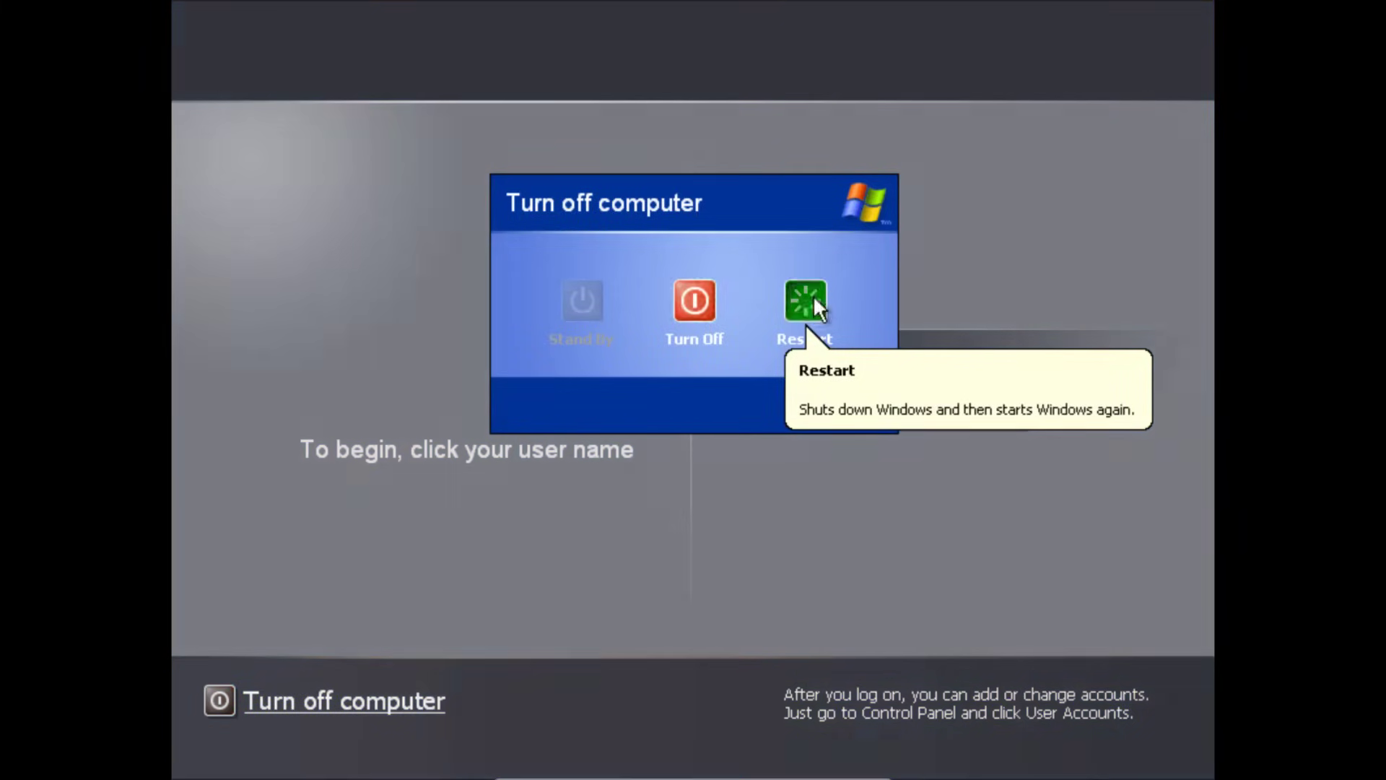
Restart the computer from the logon screen's Turn off computer dialog
click(816, 307)
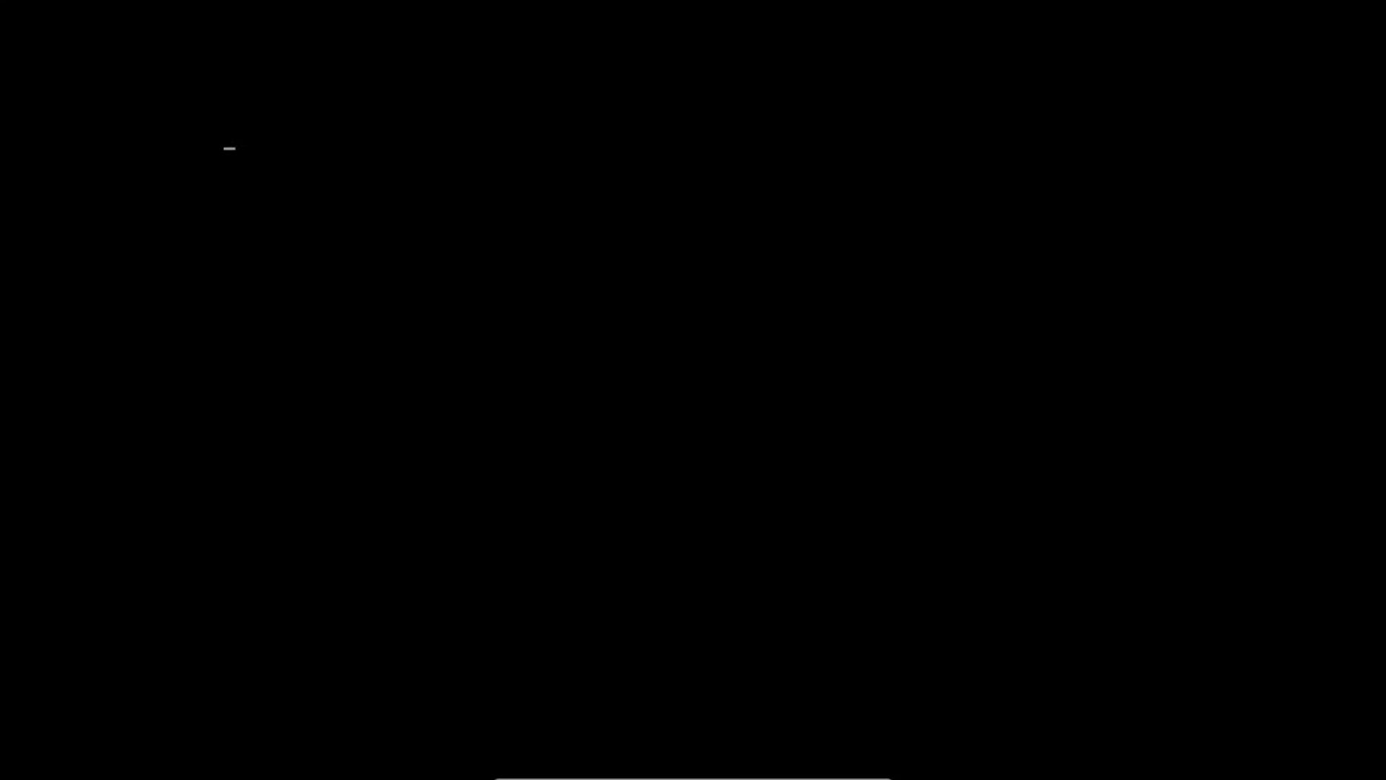
Choose Safe Mode in the F8 Advanced Options Menu during boot
key(F8)
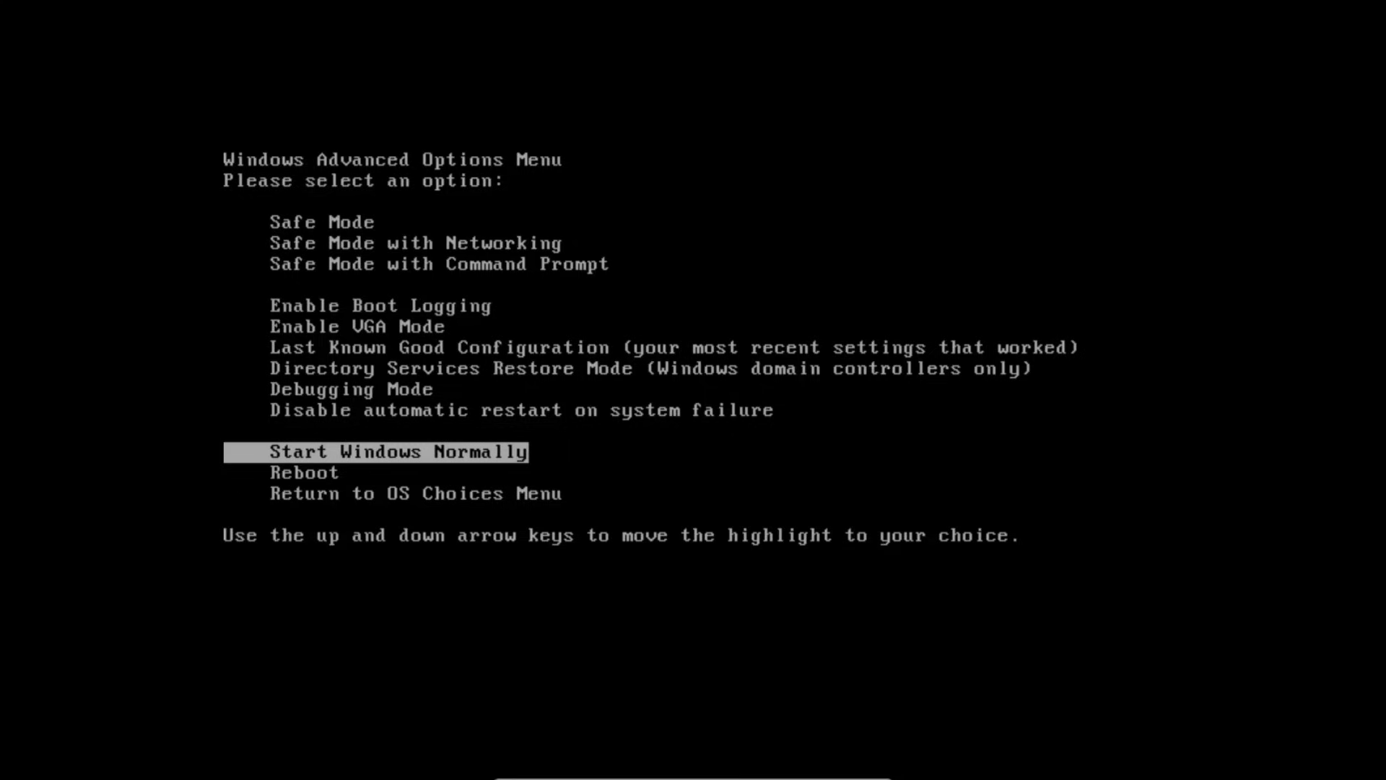
key(Up)
key(Up)
key(Up)
key(Up)
key(Up)
key(Up)
key(Up)
key(Up)
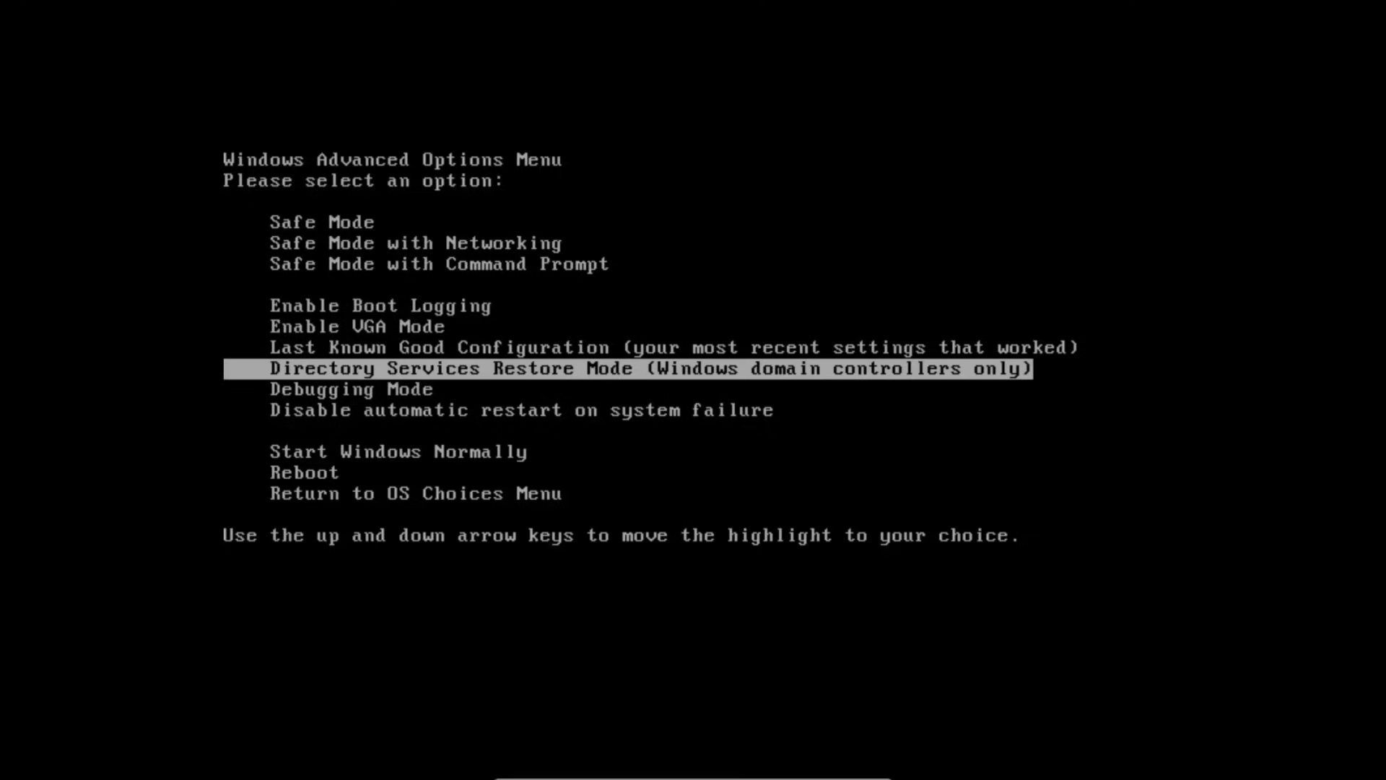
key(Up)
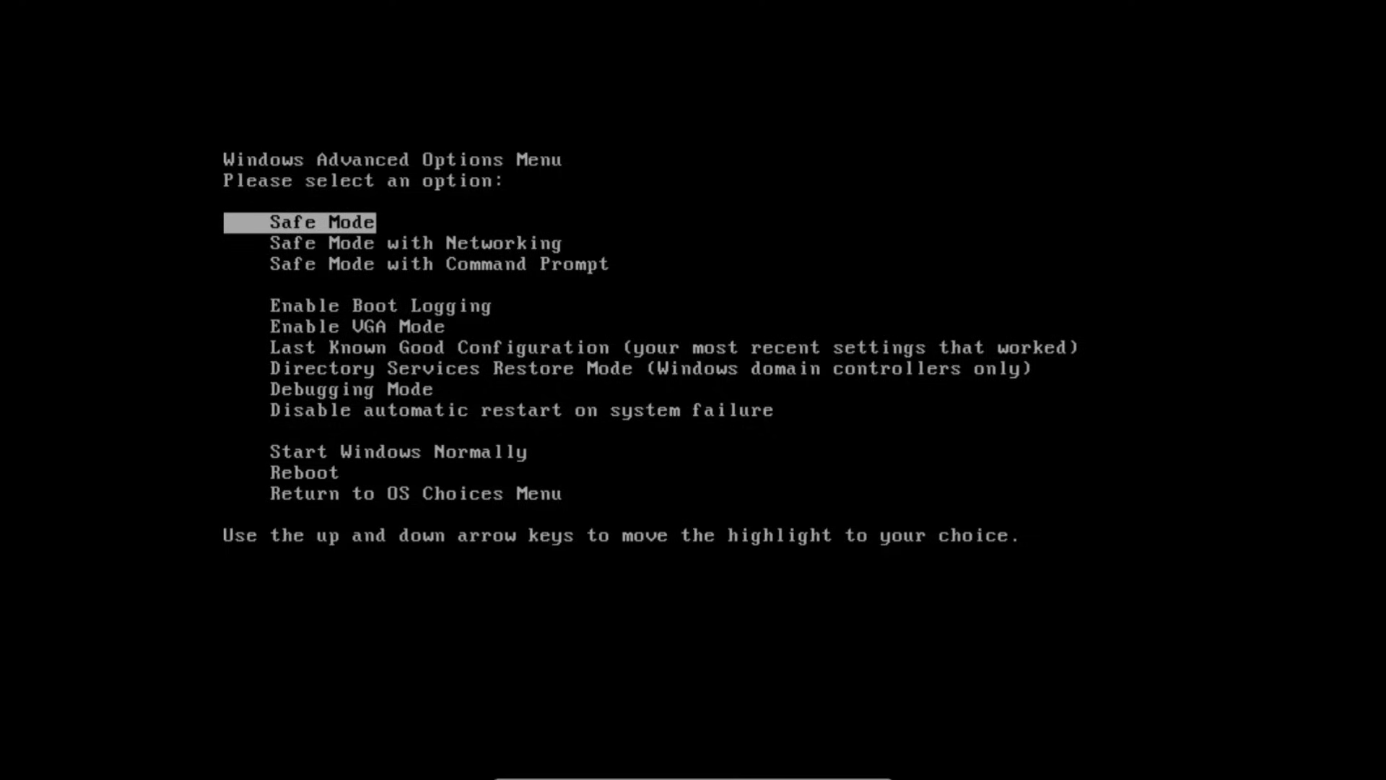
key(Return)
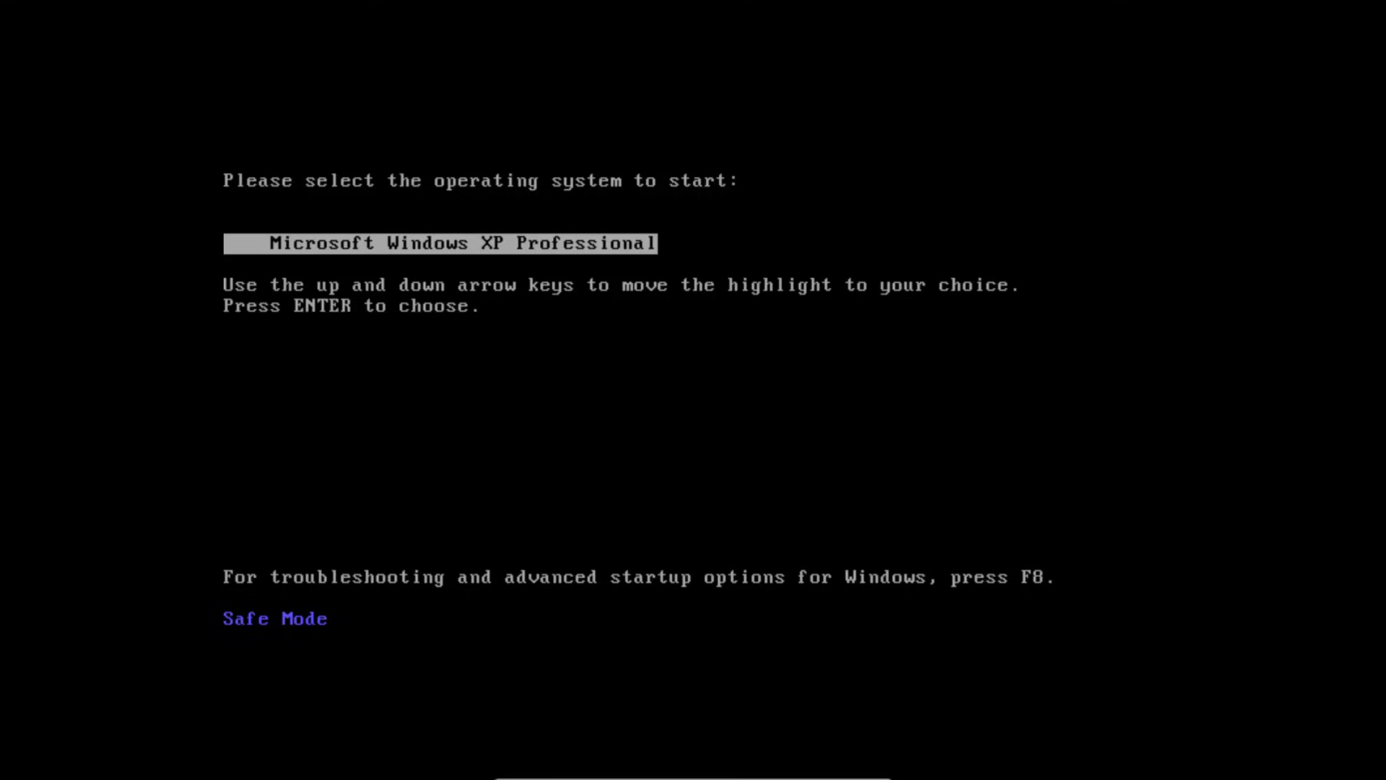
Boot Microsoft Windows XP Professional in Safe Mode to the logon screen
key(Return)
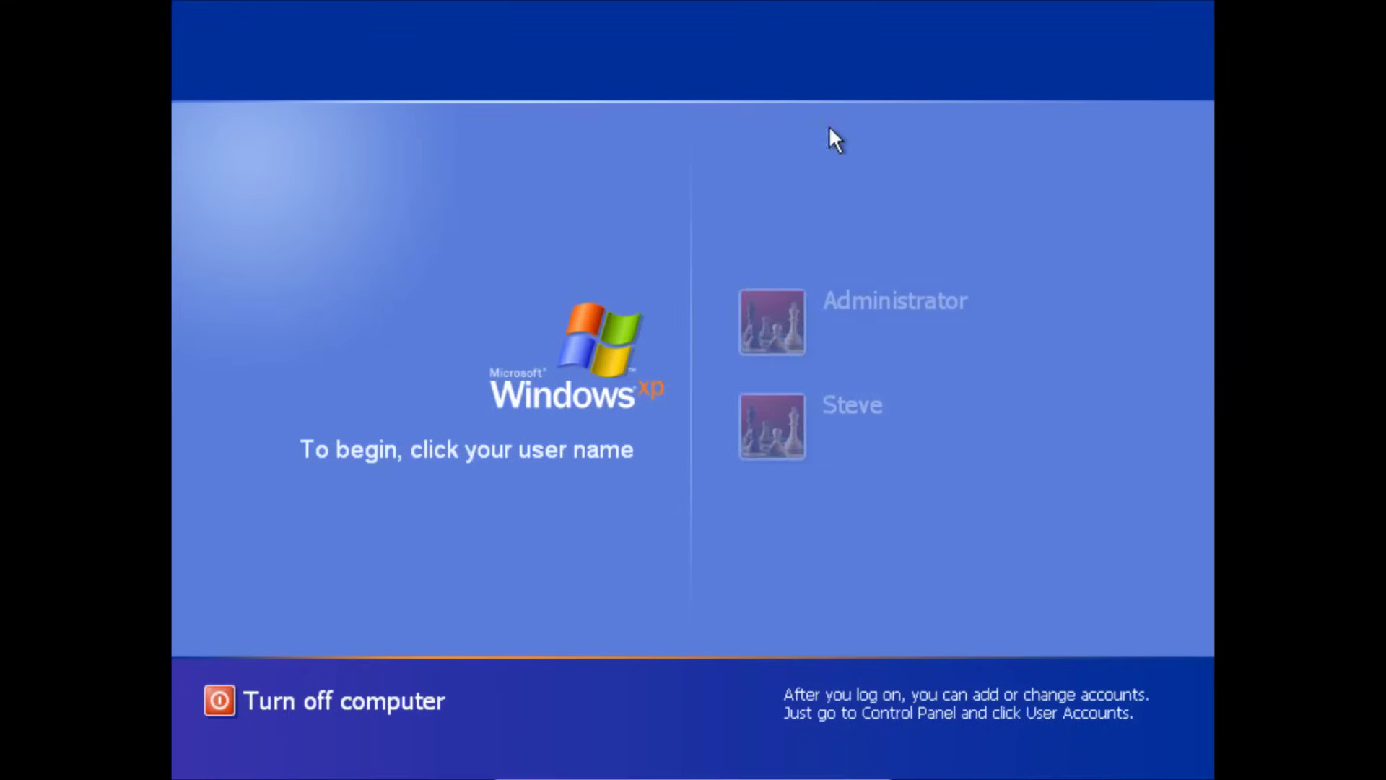
Log on as Administrator and accept the safe-mode warning with Yes
click(771, 333)
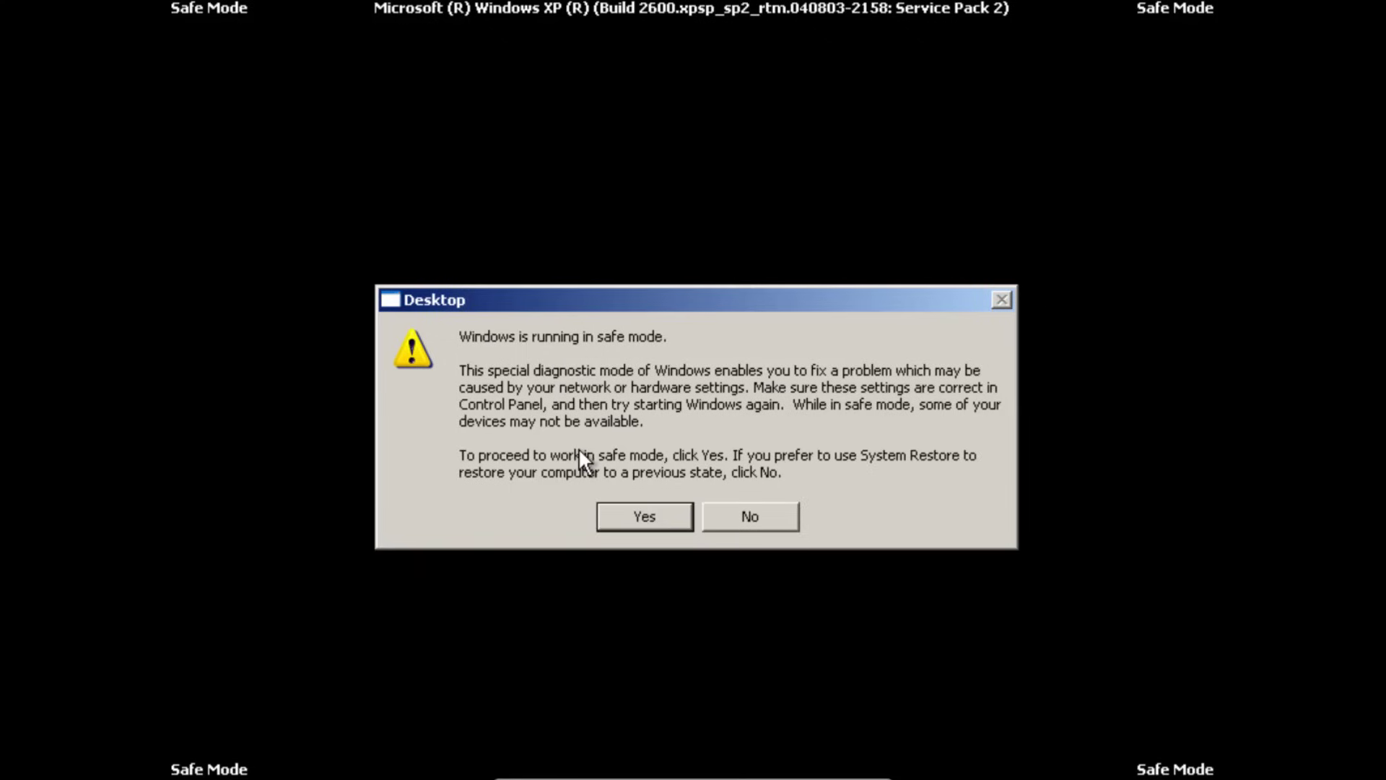
click(642, 515)
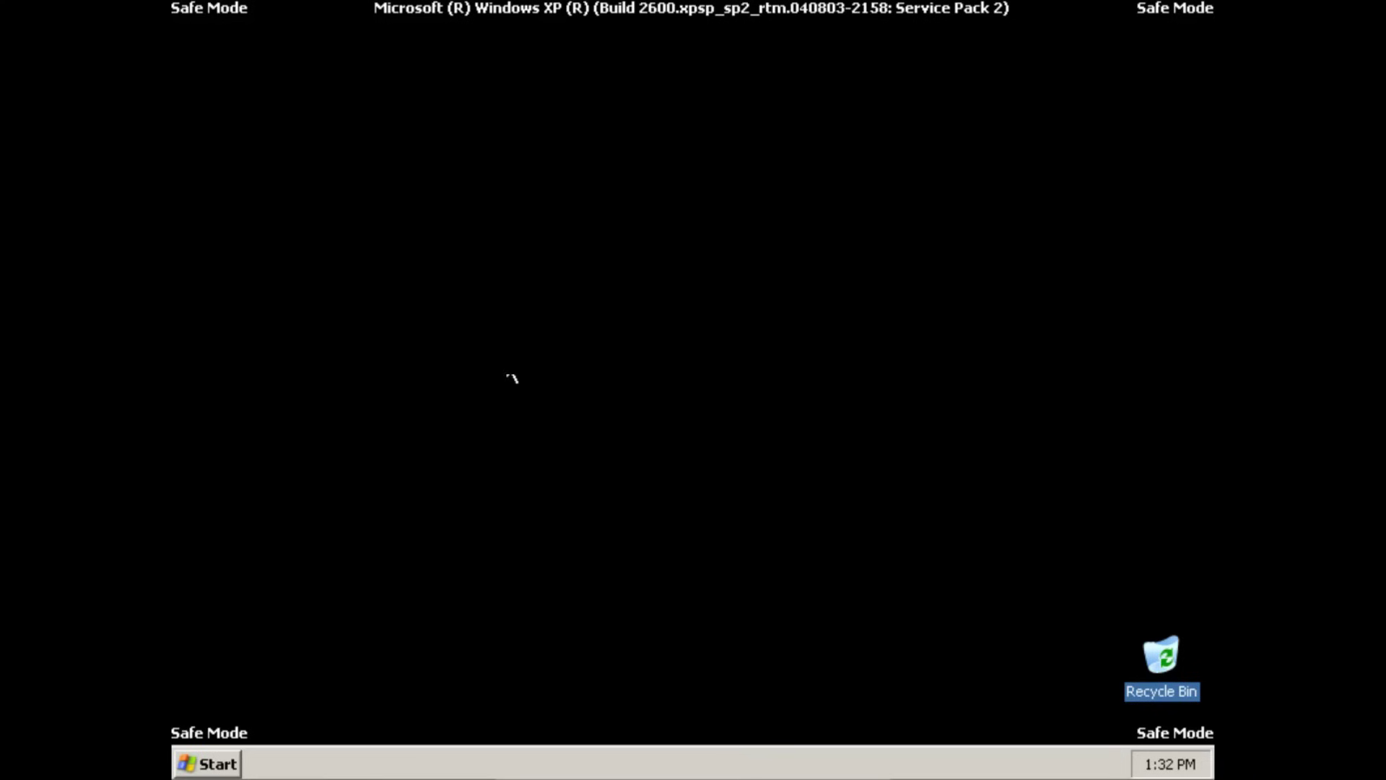
Open User Accounts from the Start menu's Control Panel
click(217, 764)
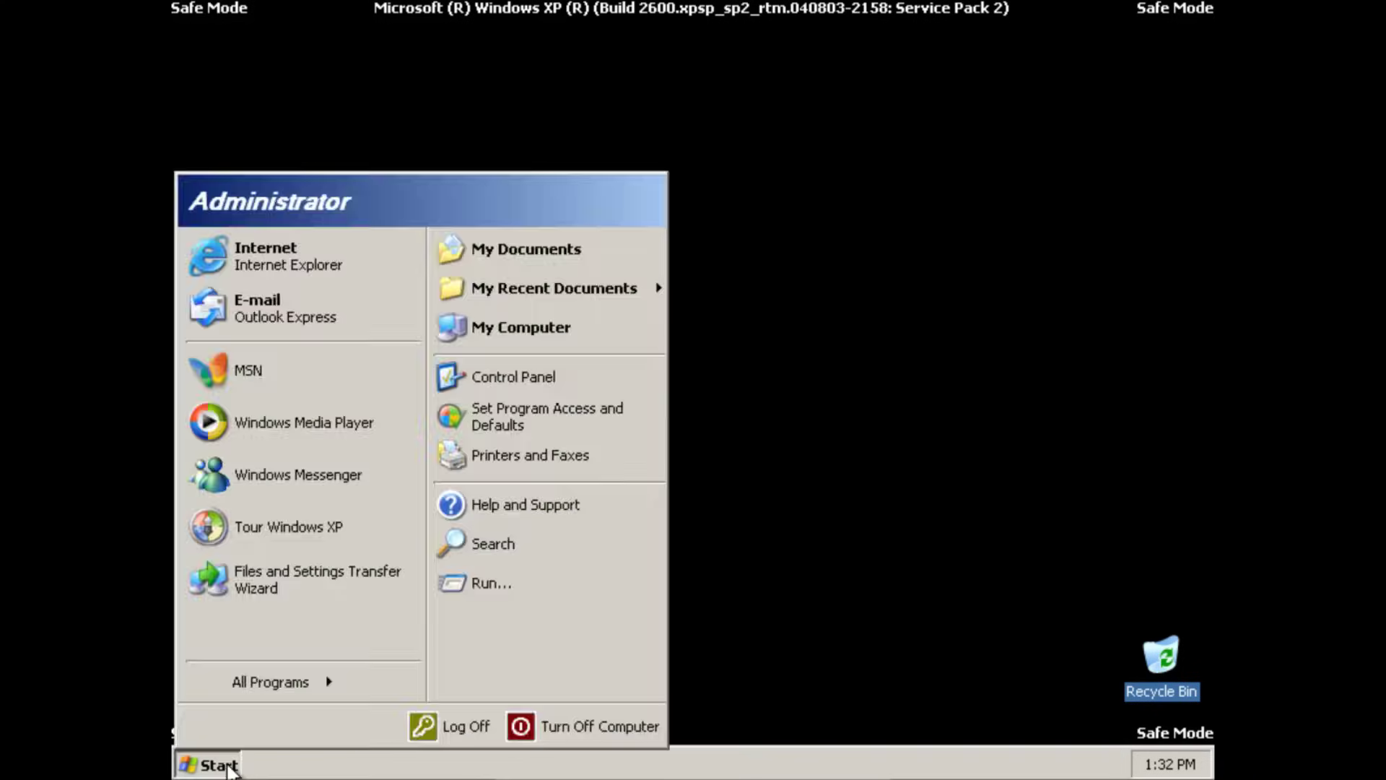
click(495, 381)
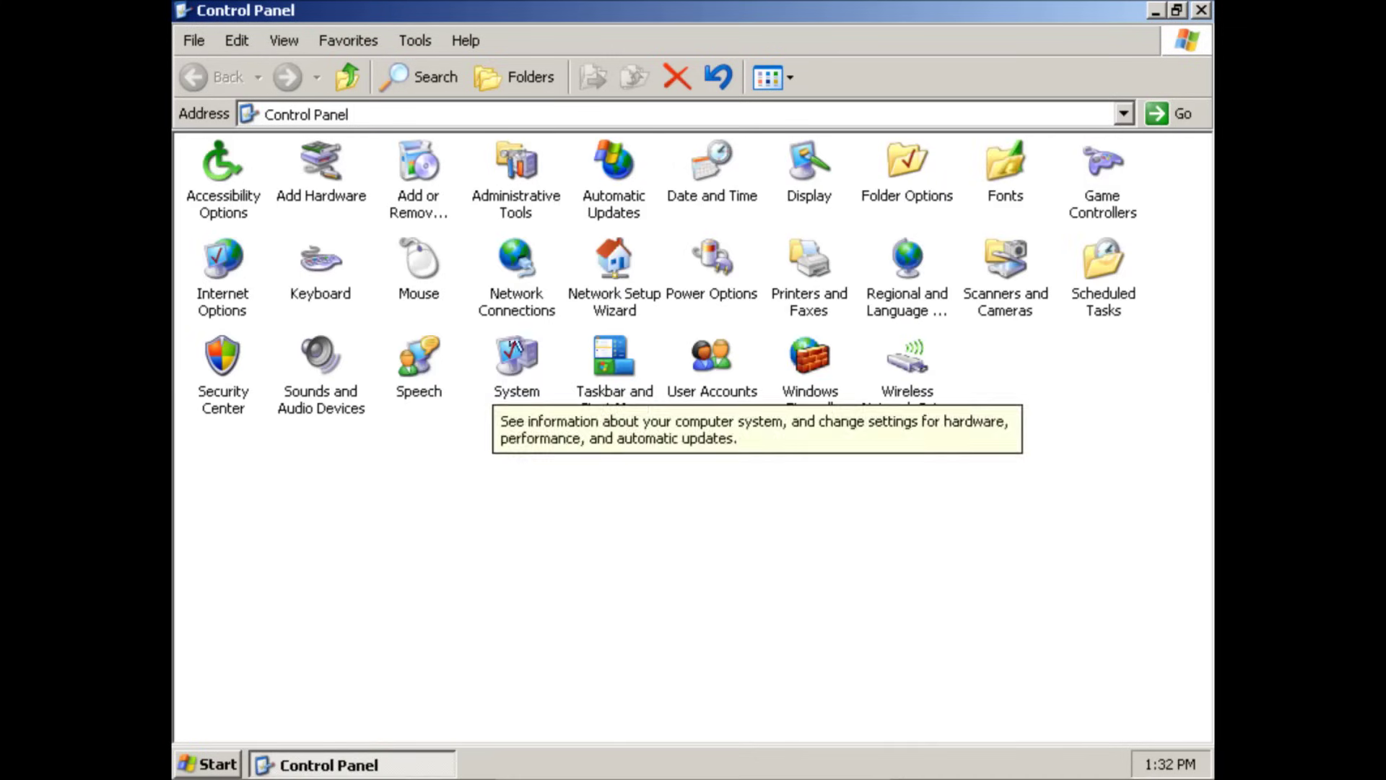
double_click(703, 358)
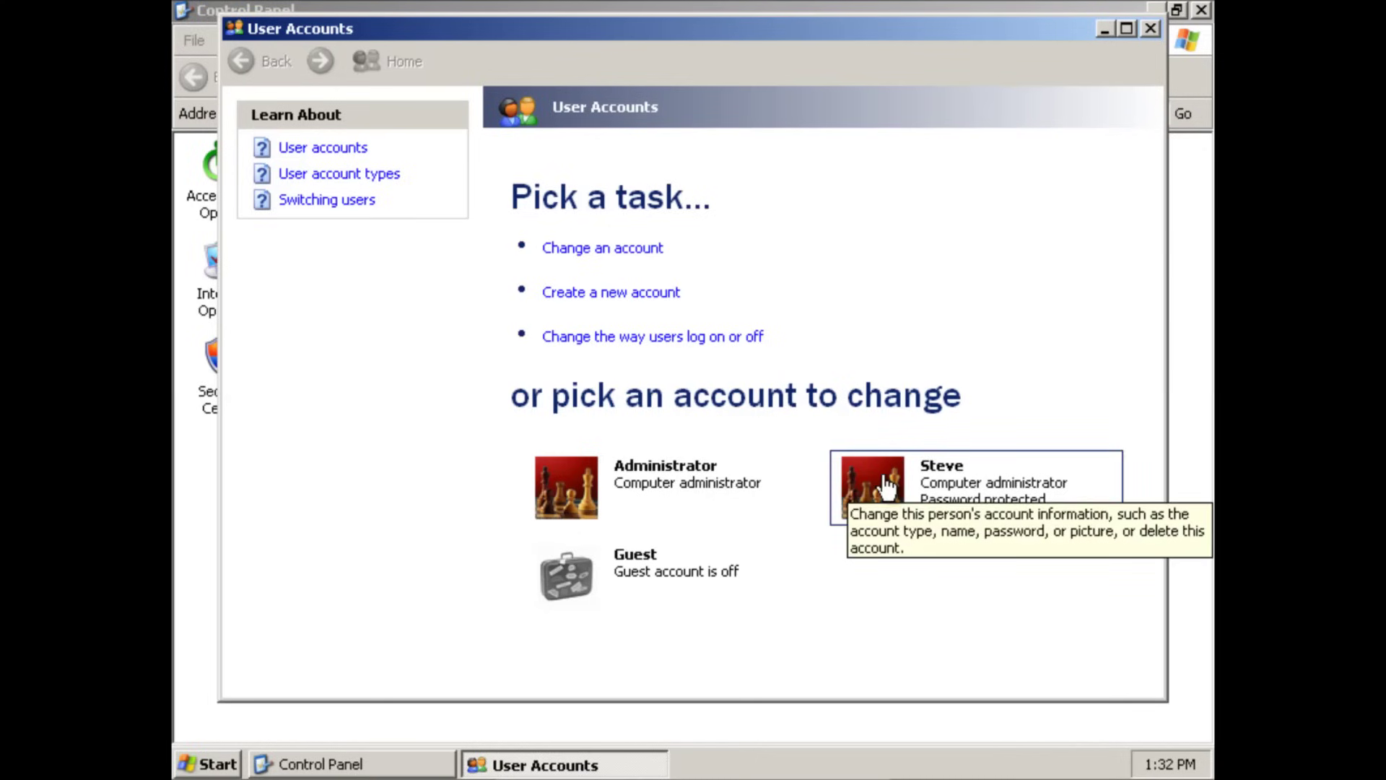
click(887, 488)
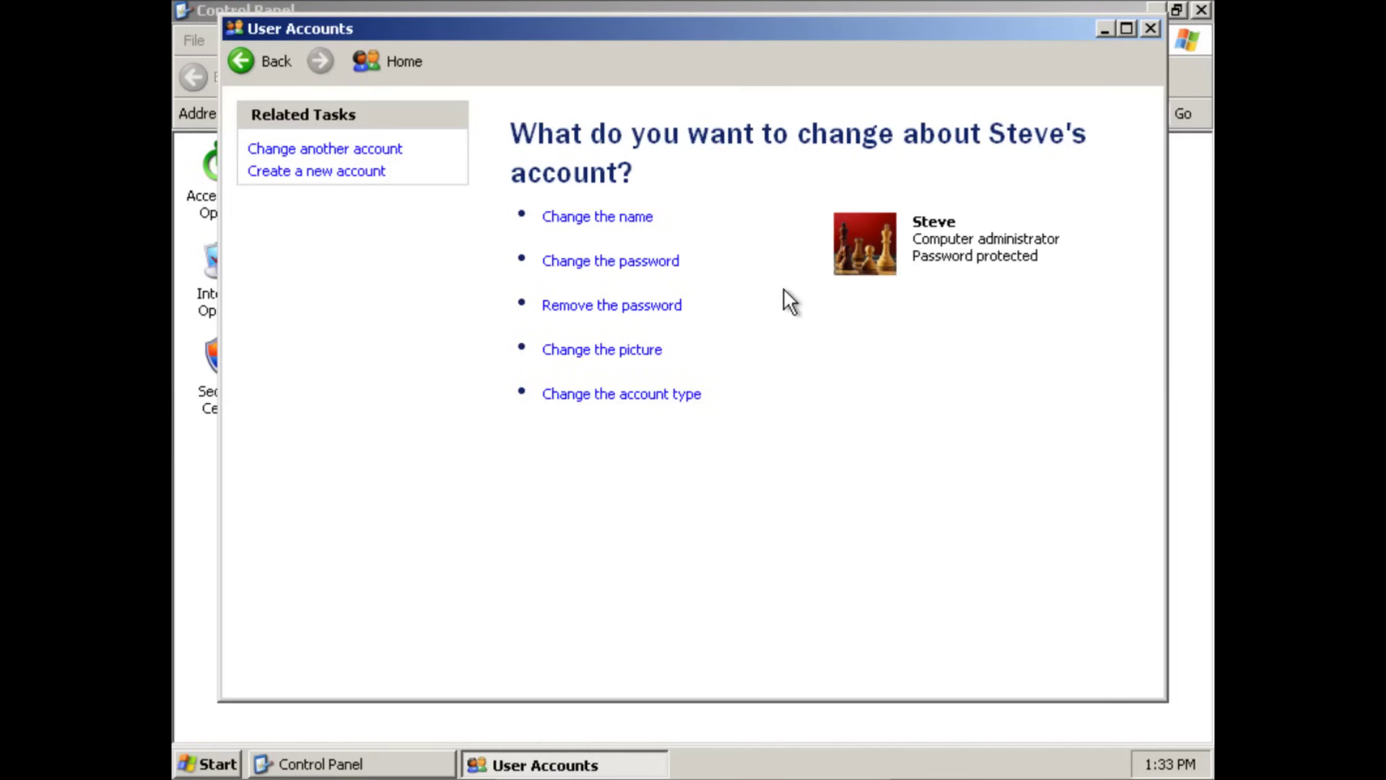
click(657, 307)
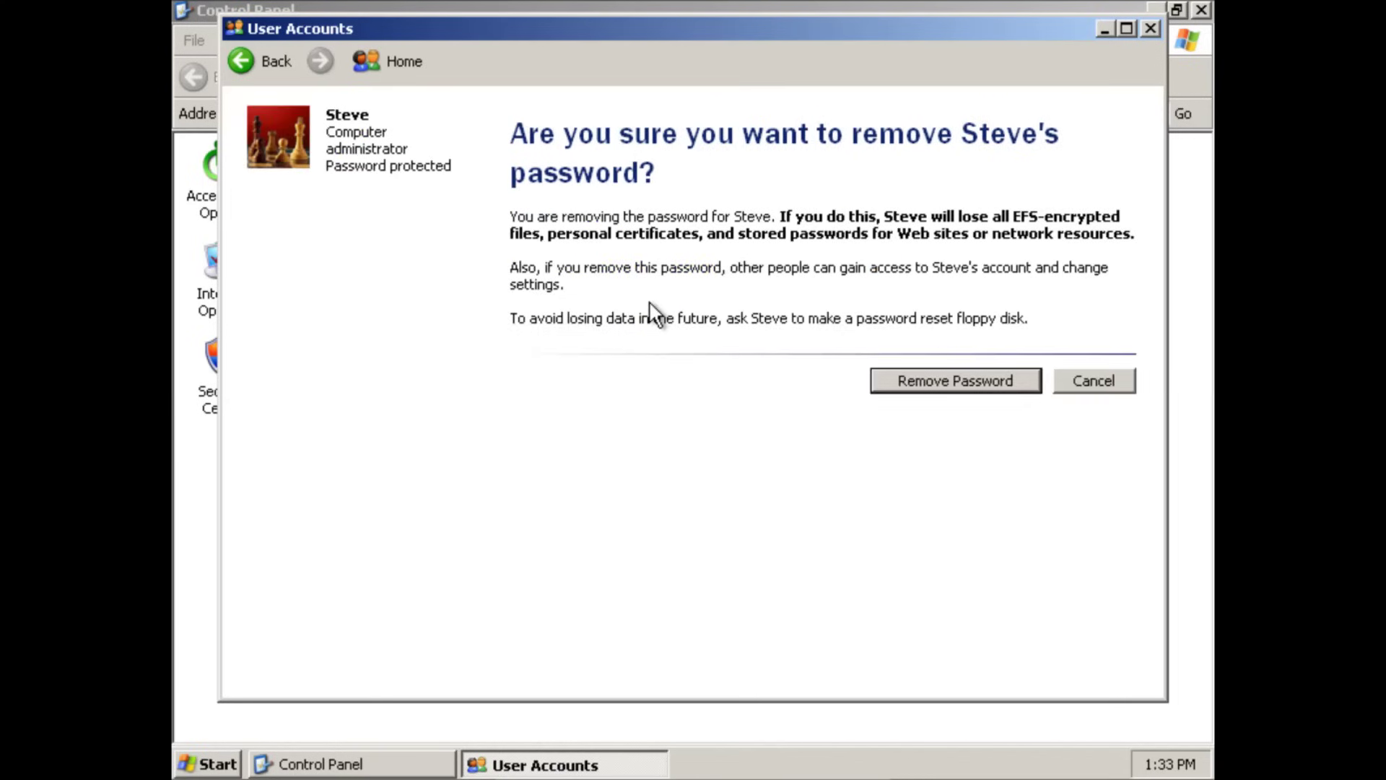
click(945, 384)
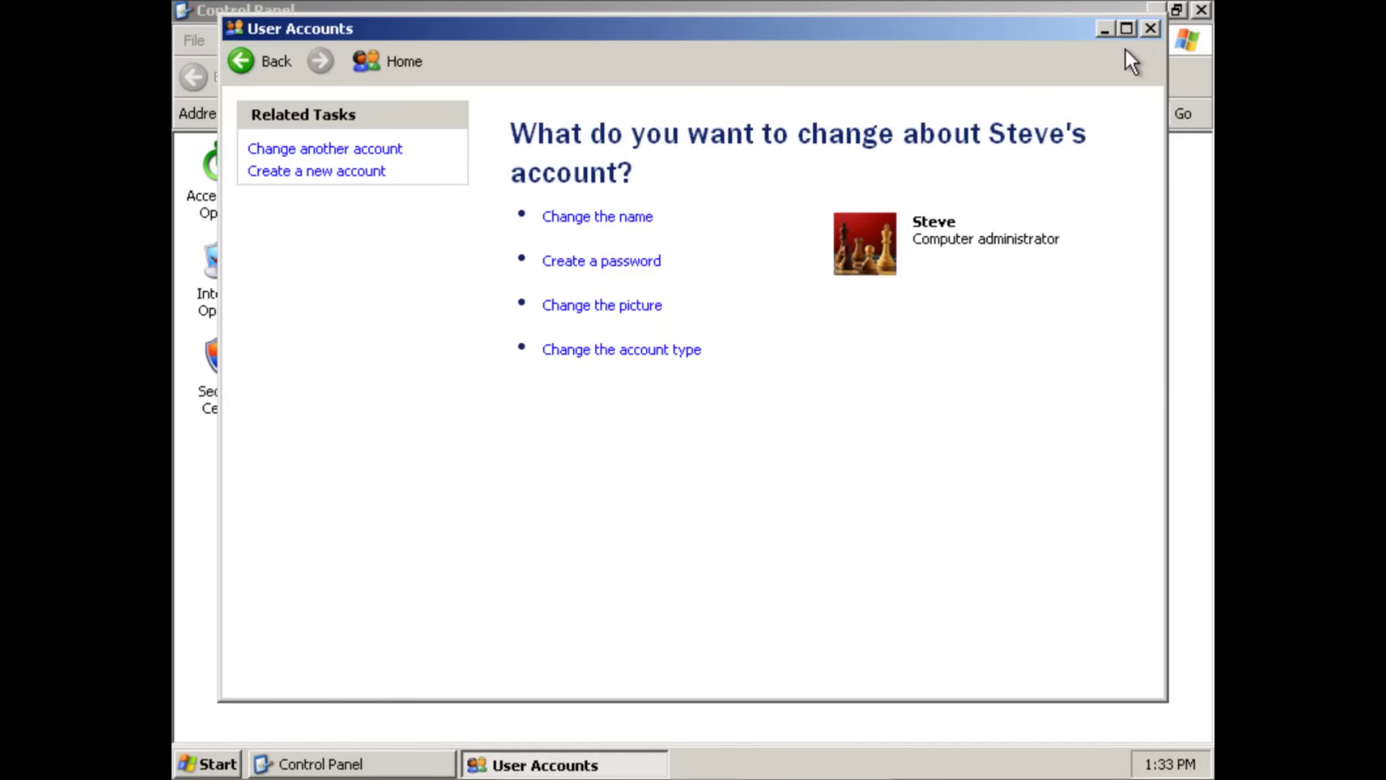
click(1150, 29)
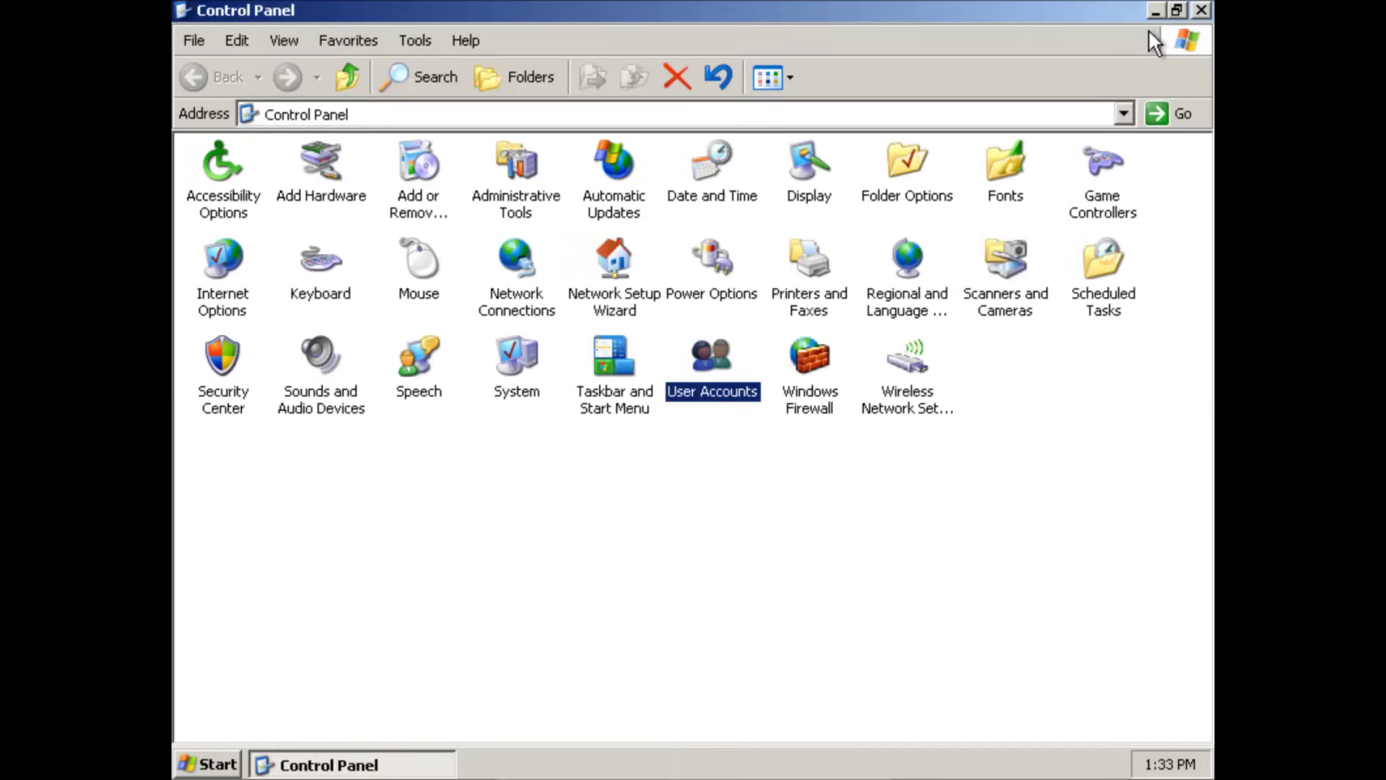
Close Control Panel and restart Windows normally via Start > Turn Off Computer > Restart
click(1199, 12)
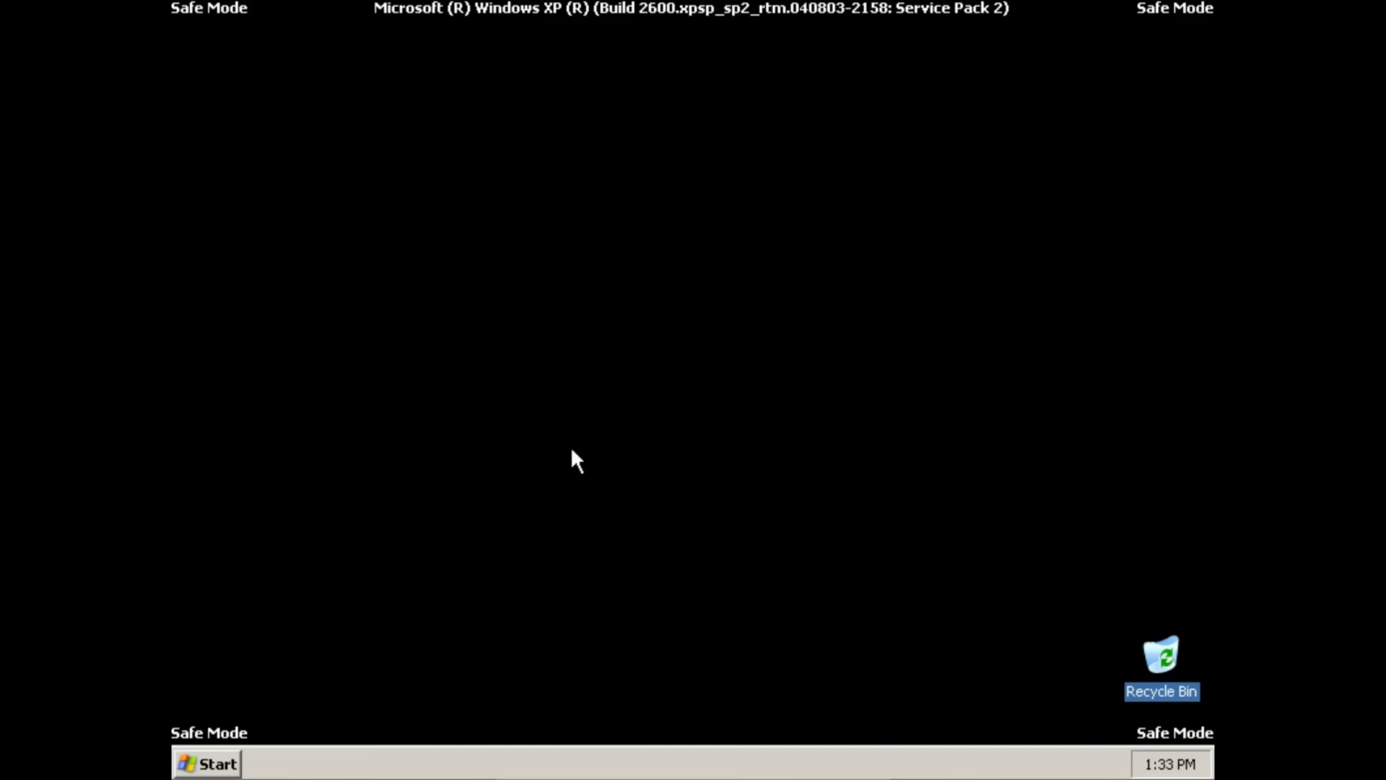
click(217, 763)
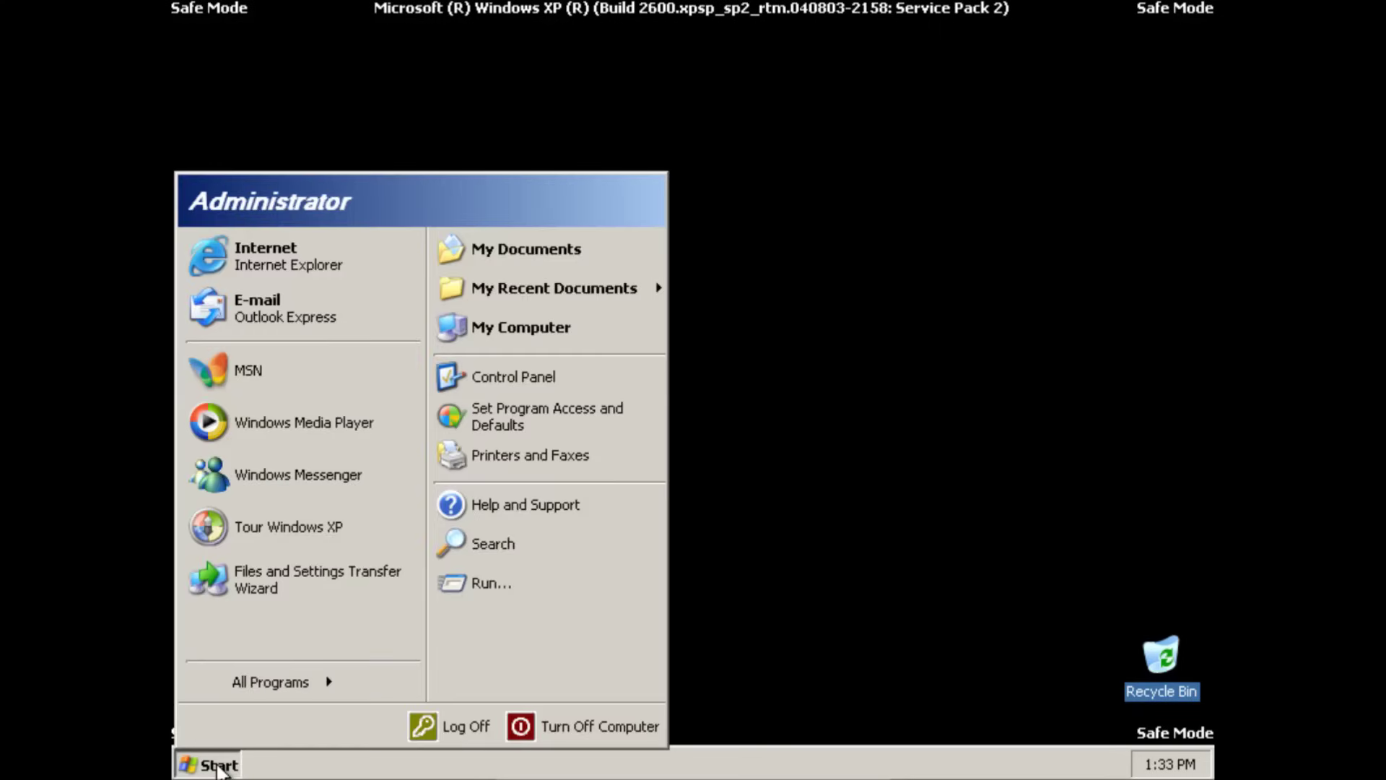
click(517, 728)
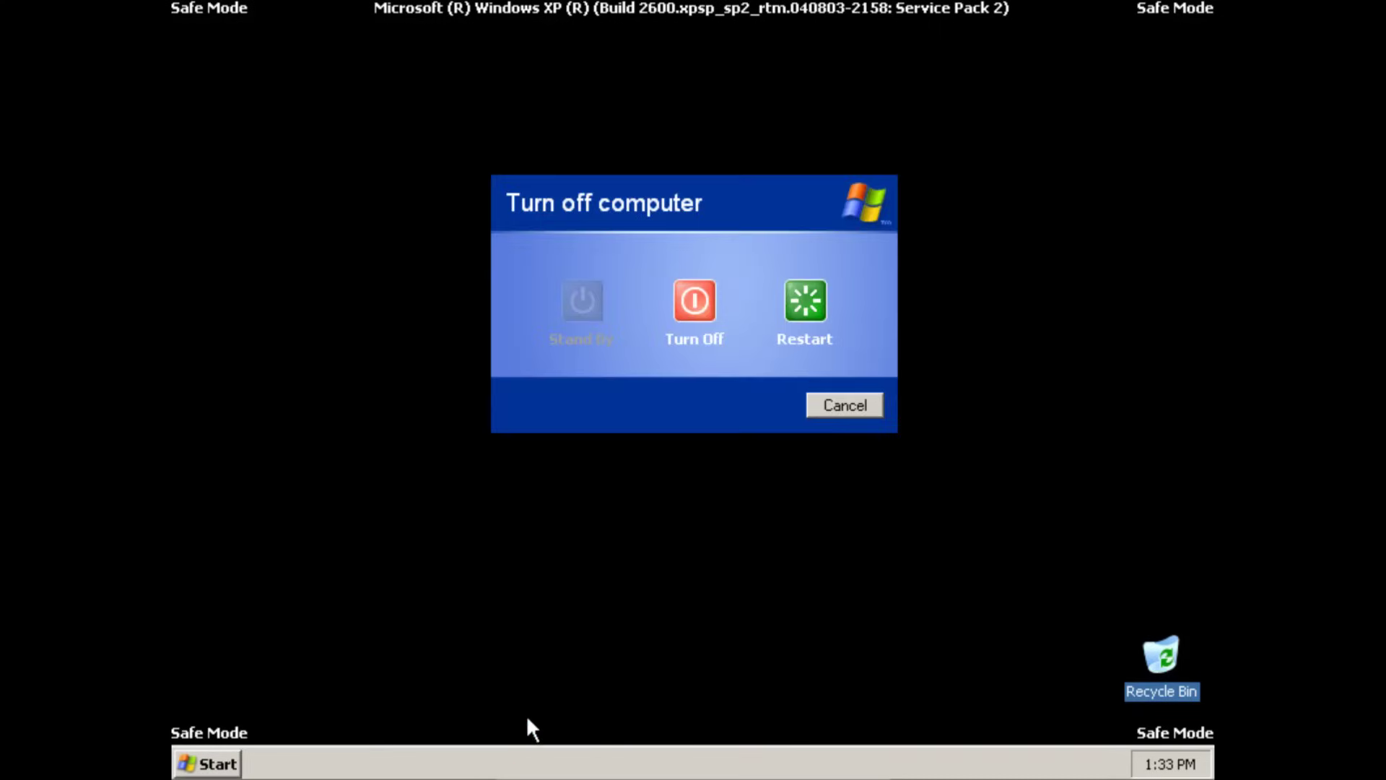
click(805, 300)
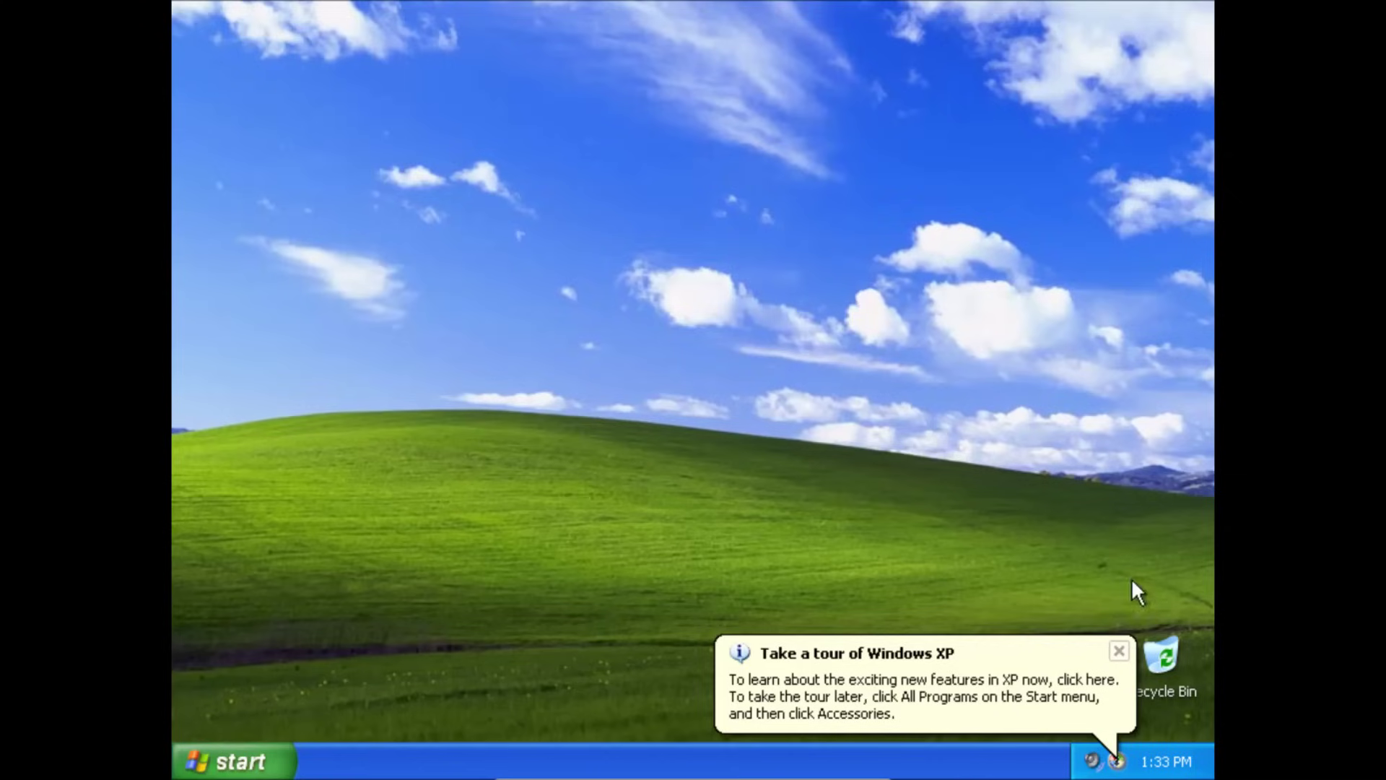
Dismiss the tour and security balloons, checking Steve's name on the Start menu
click(1117, 650)
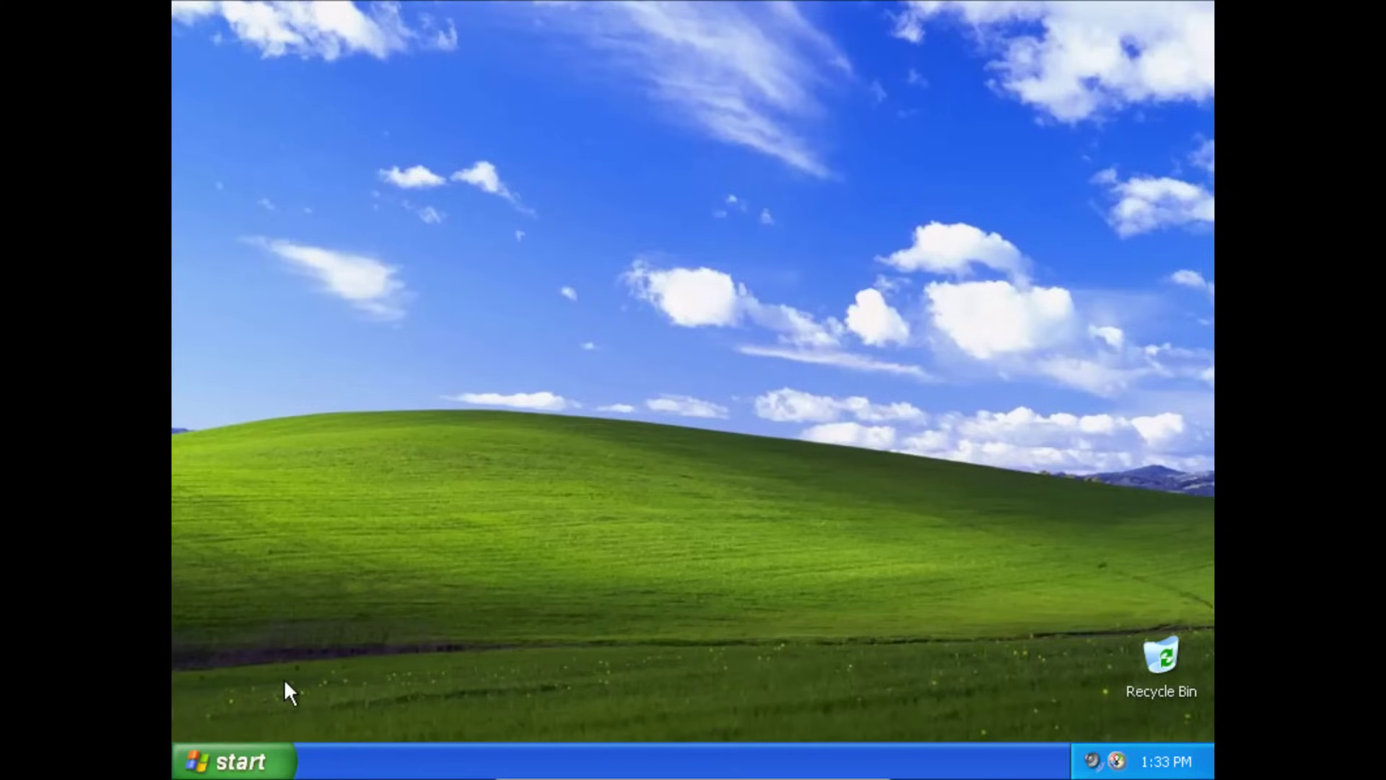
click(225, 761)
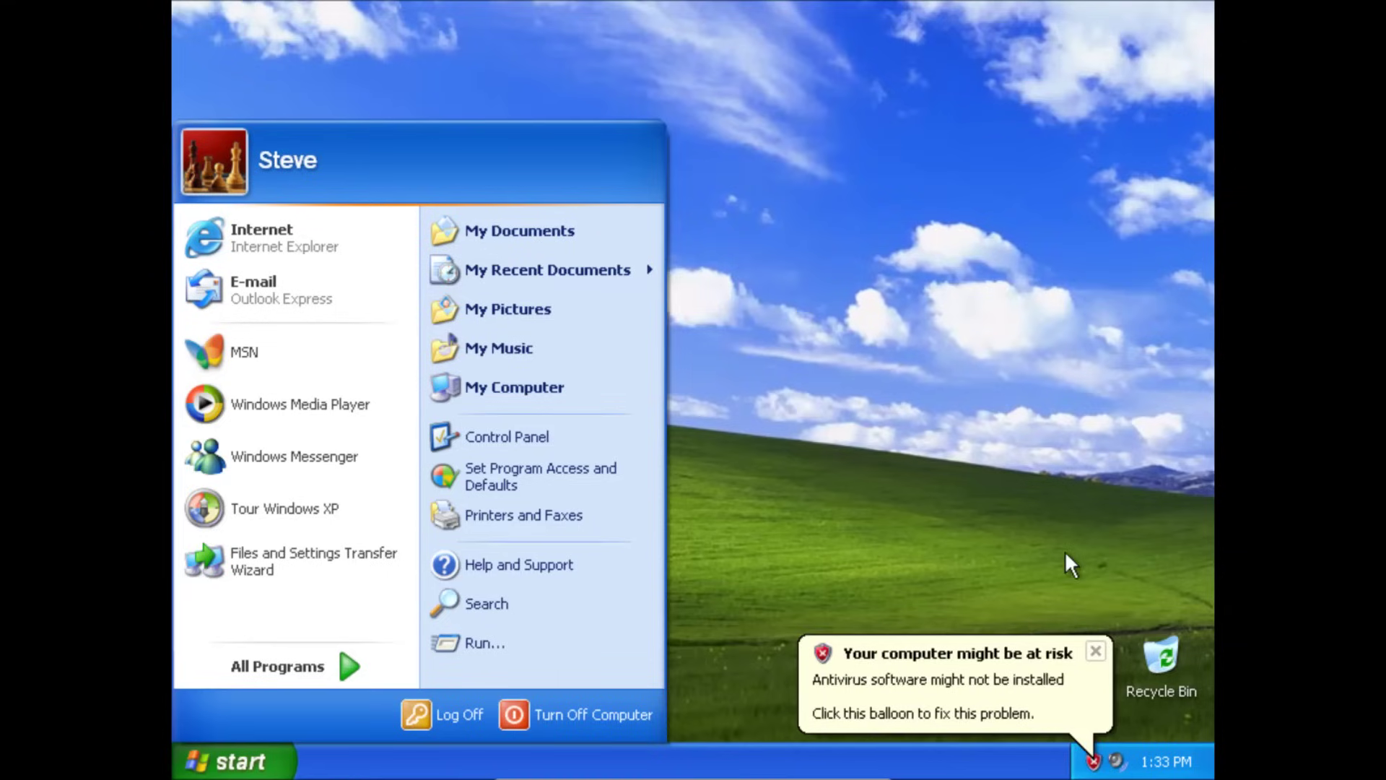
click(1093, 650)
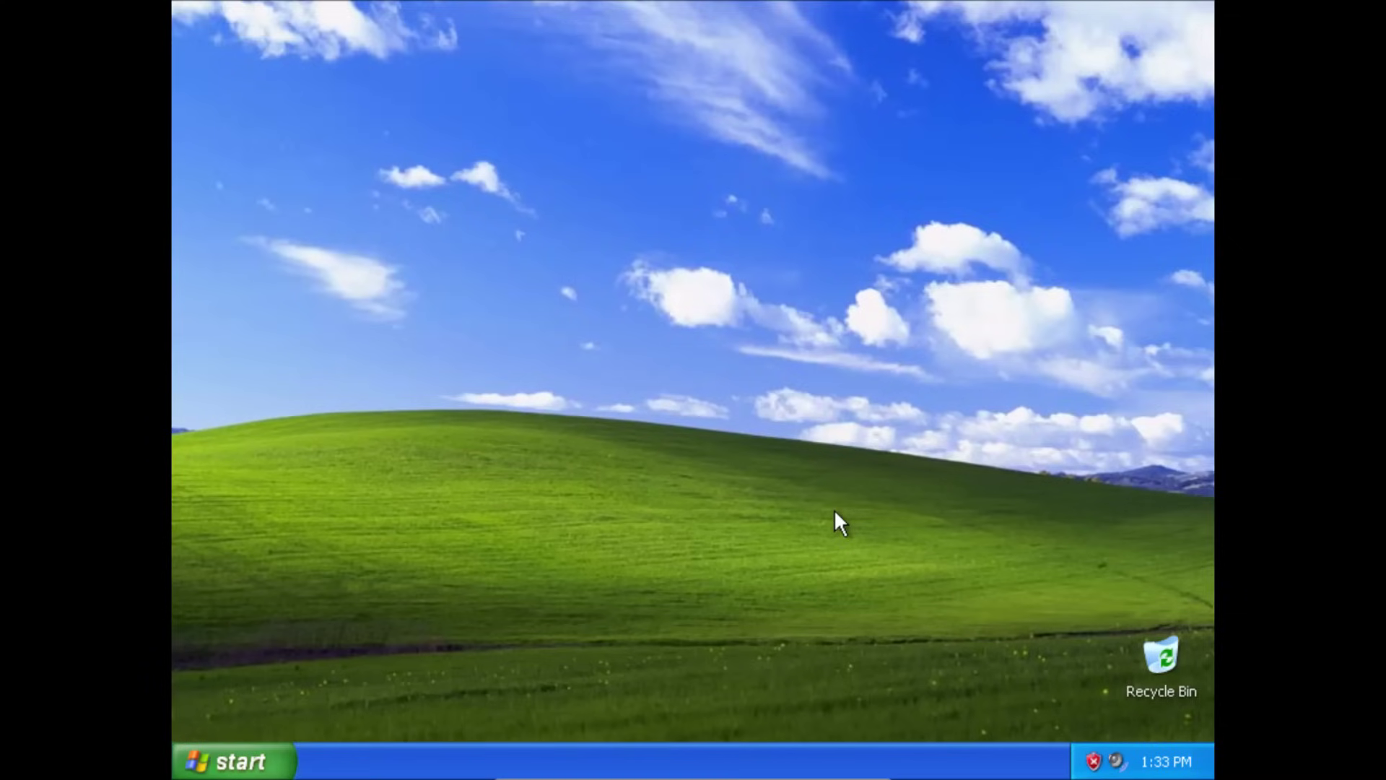